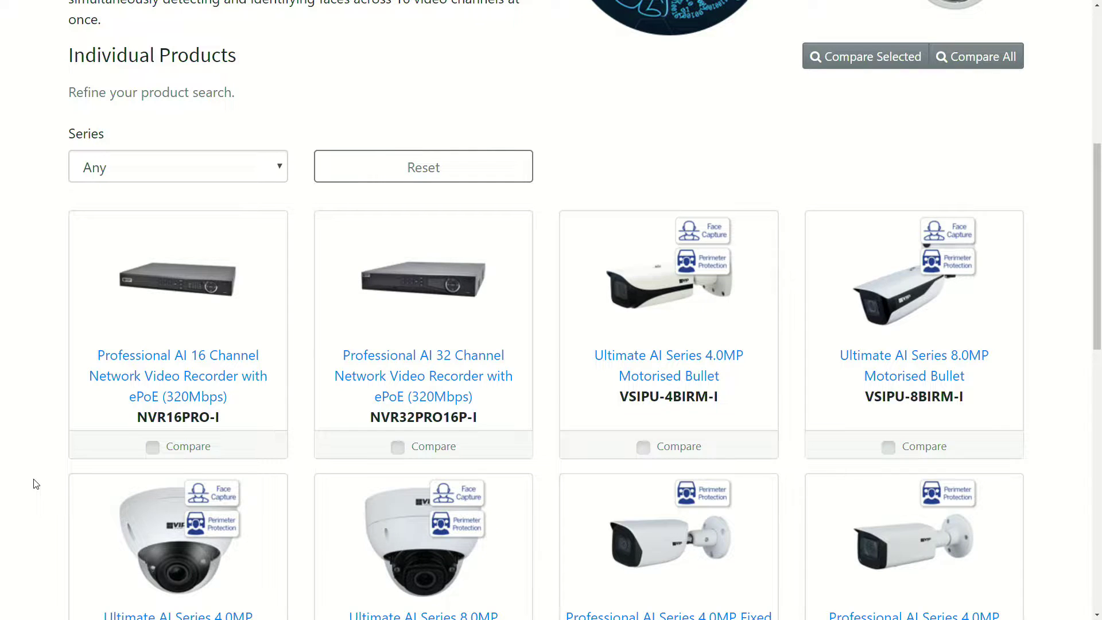
Look through the AI series product list and the Network Video Recorders range for available cameras and recorders.
{"action": "scroll", "coordinate": [36, 484], "scroll_direction": "down", "scroll_amount": 2}
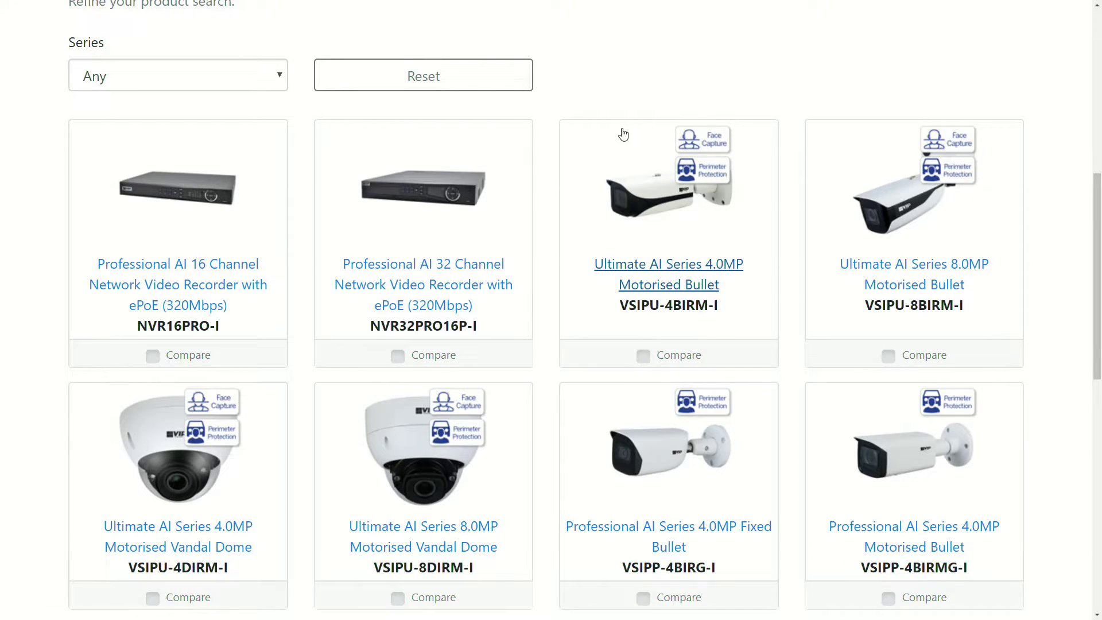
{"action": "scroll", "coordinate": [620, 136], "scroll_direction": "up", "scroll_amount": 8}
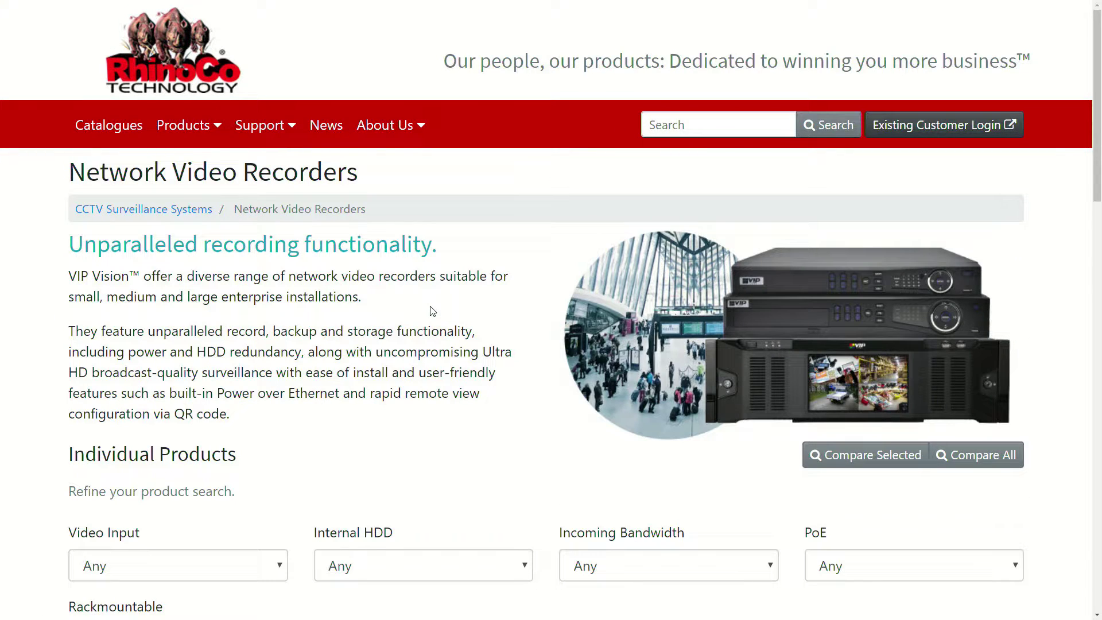
{"action": "scroll", "coordinate": [82, 400], "scroll_direction": "down", "scroll_amount": 1}
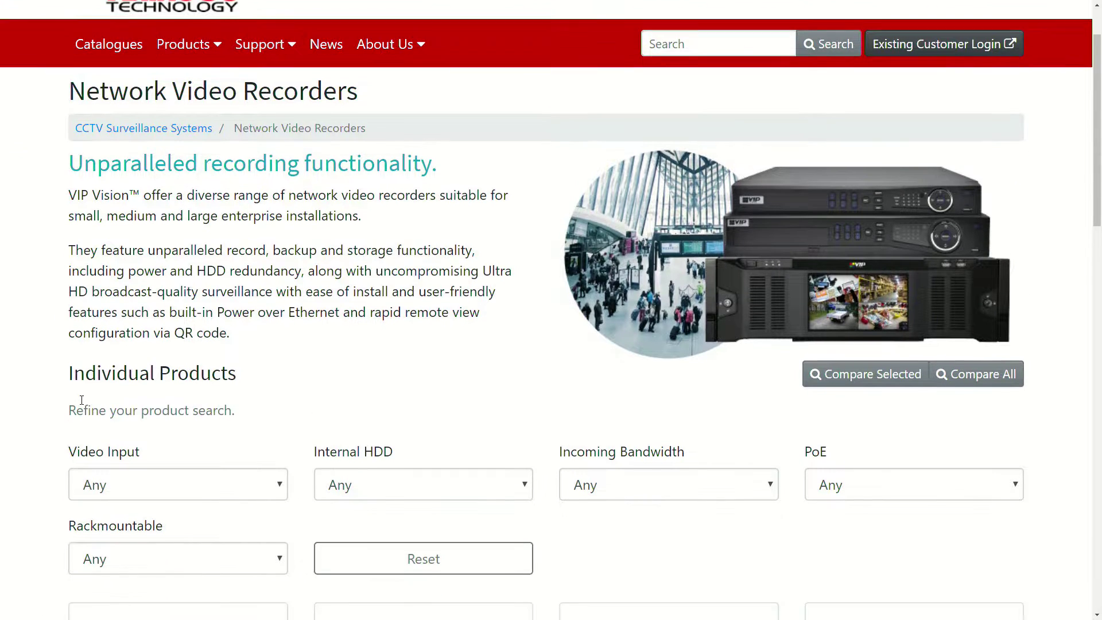
{"action": "scroll", "coordinate": [82, 400], "scroll_direction": "down", "scroll_amount": 6}
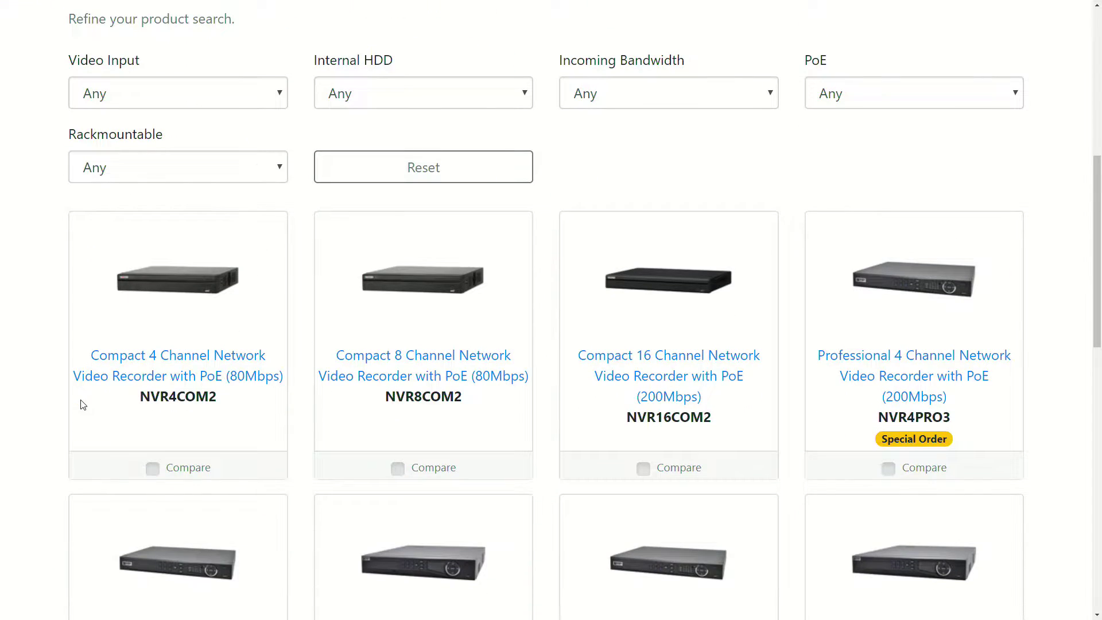
{"action": "scroll", "coordinate": [25, 428], "scroll_direction": "down", "scroll_amount": 2}
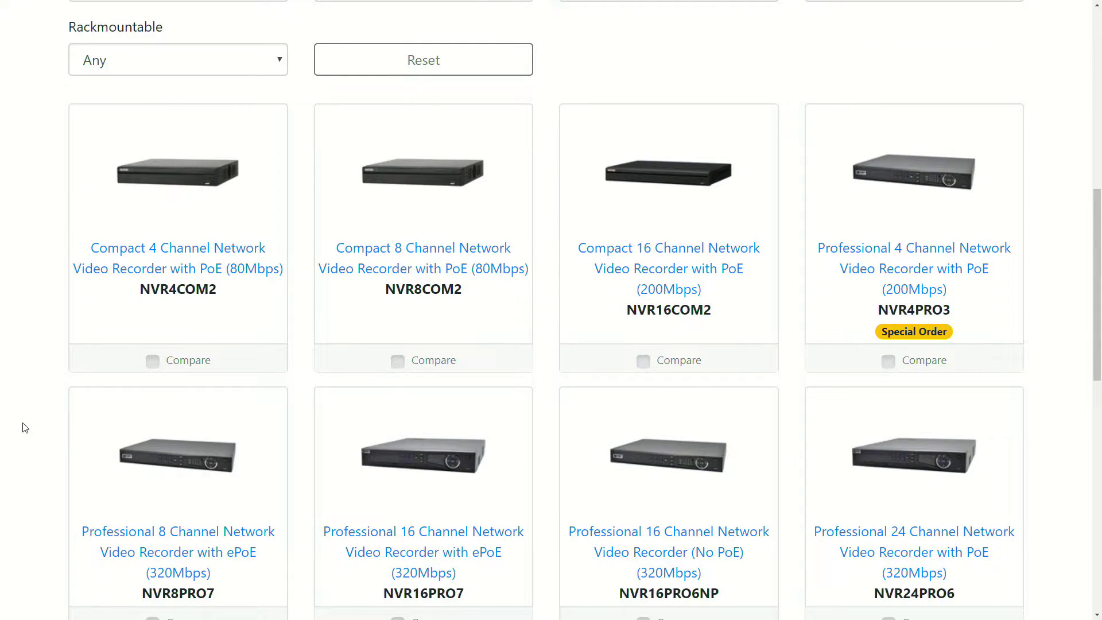
{"action": "scroll", "coordinate": [25, 428], "scroll_direction": "down", "scroll_amount": 3}
{"action": "scroll", "coordinate": [25, 428], "scroll_direction": "down", "scroll_amount": 4}
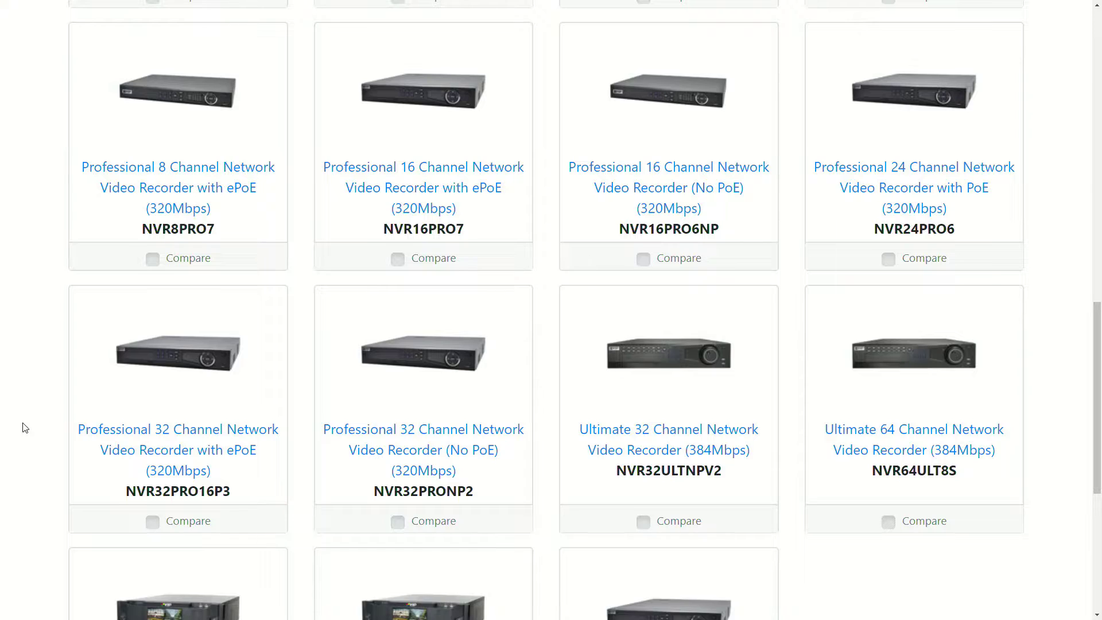
{"action": "scroll", "coordinate": [25, 428], "scroll_direction": "up", "scroll_amount": 5}
{"action": "scroll", "coordinate": [25, 428], "scroll_direction": "up", "scroll_amount": 2}
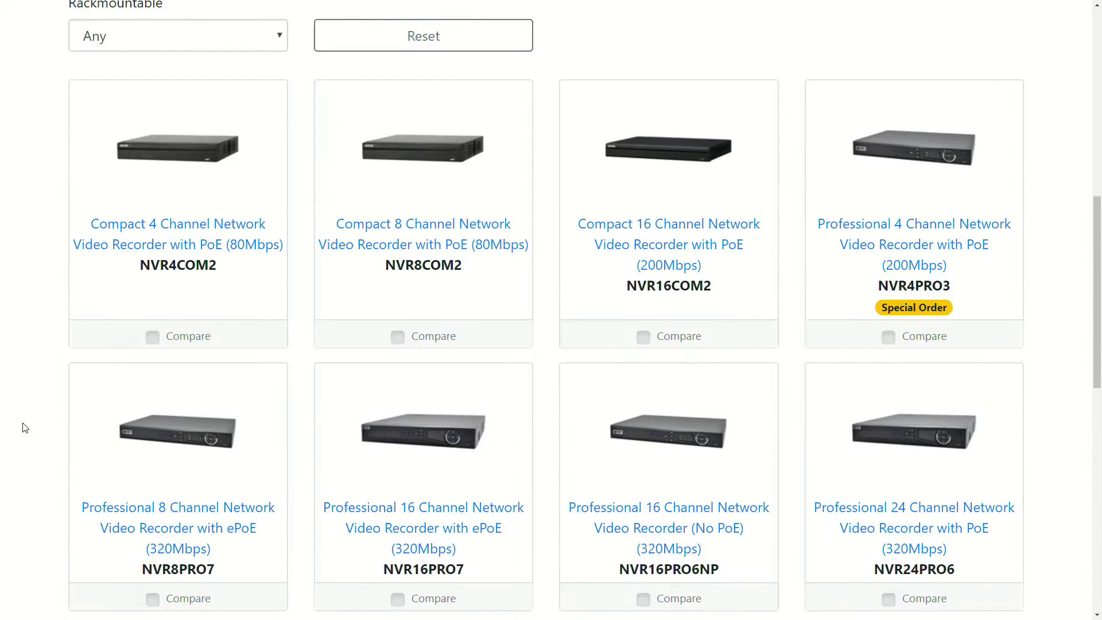
{"action": "scroll", "coordinate": [24, 428], "scroll_direction": "up", "scroll_amount": 10}
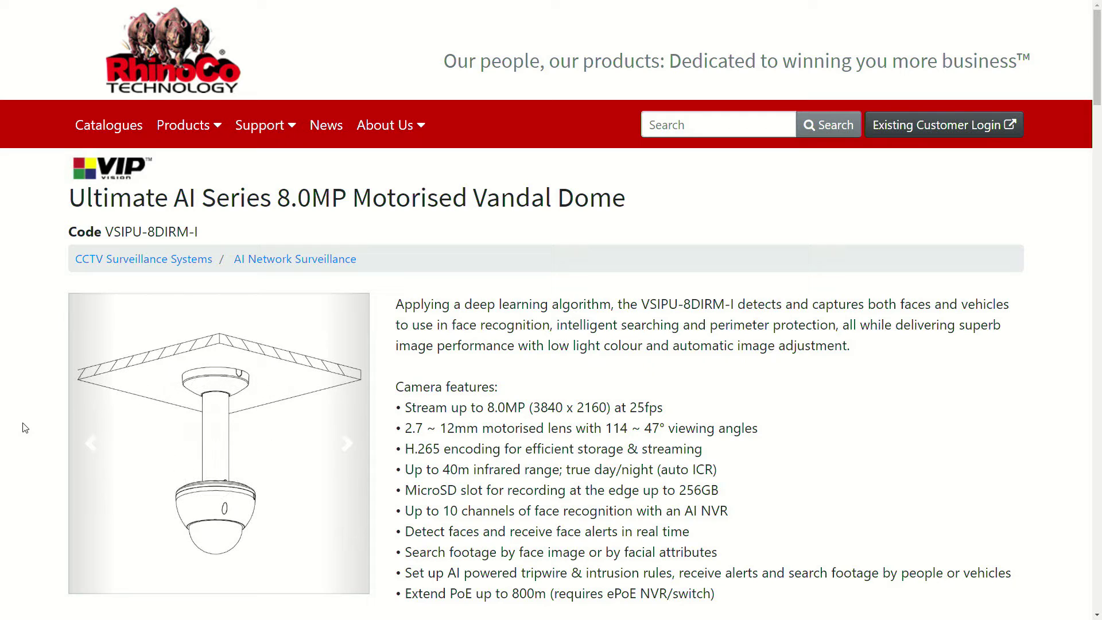
Examine the features, suggested products and images on the VSIPU-8DIRM-I camera and NVR16PRO-I recorder pages.
{"action": "scroll", "coordinate": [567, 387], "scroll_direction": "down", "scroll_amount": 2}
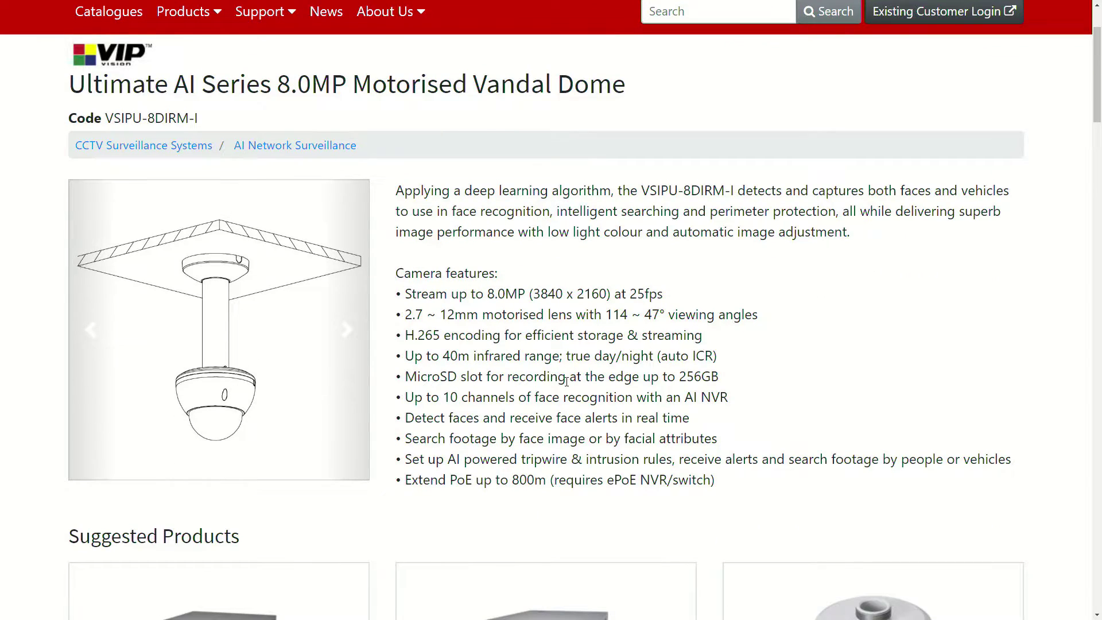
{"action": "scroll", "coordinate": [534, 341], "scroll_direction": "down", "scroll_amount": 5}
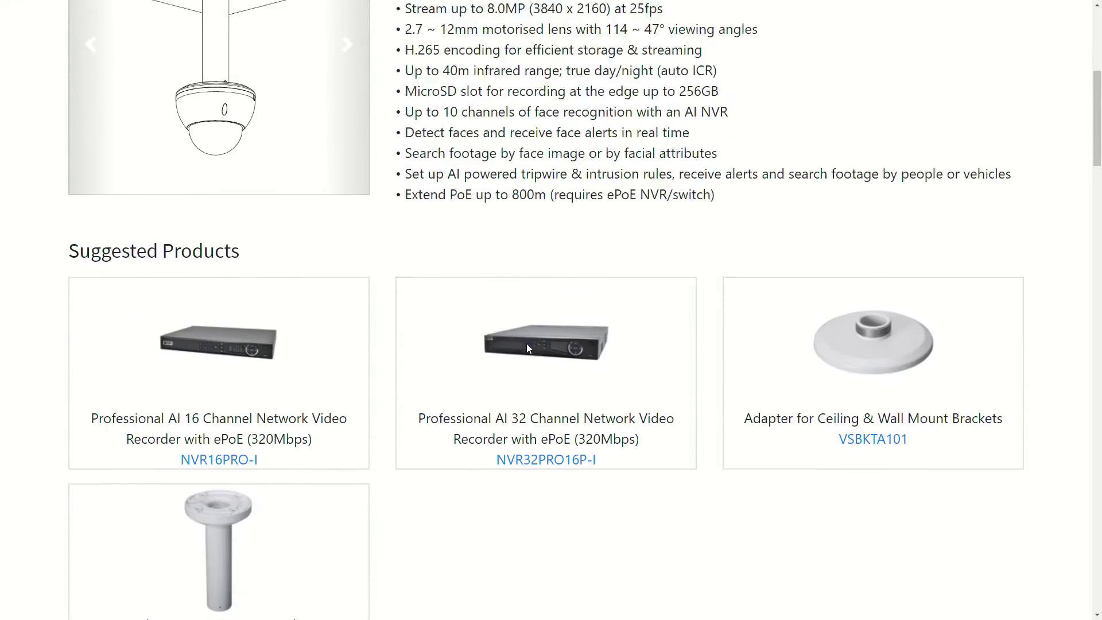
{"action": "scroll", "coordinate": [525, 343], "scroll_direction": "up", "scroll_amount": 7}
{"action": "left_click", "coordinate": [357, 423]}
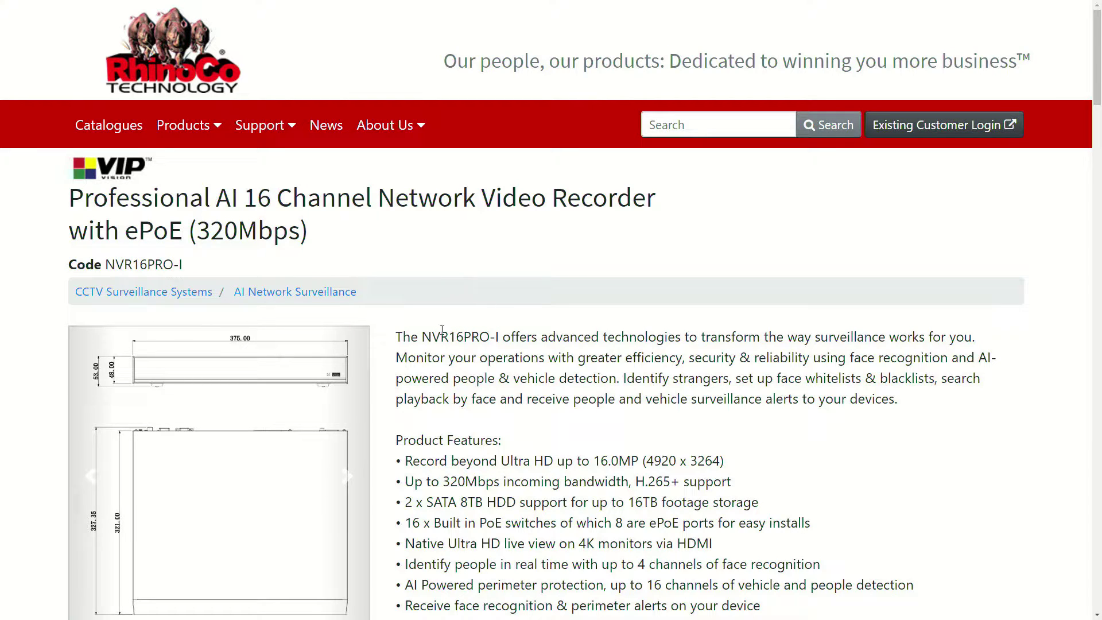
{"action": "left_click", "coordinate": [354, 477]}
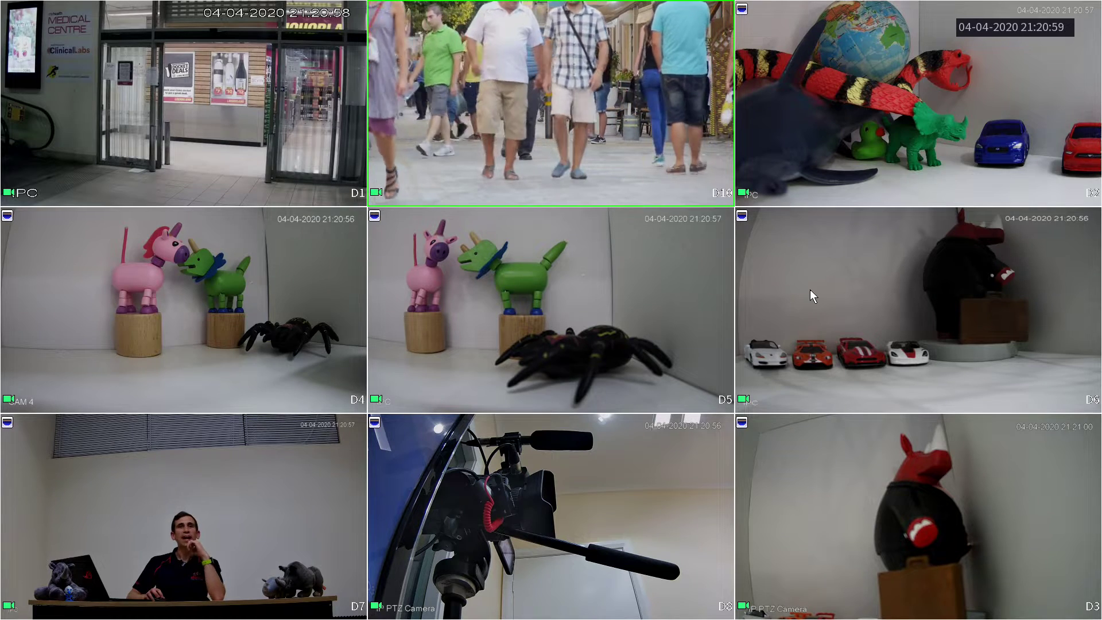
Switch to the NVR interface and log in to its main menu with the admin account's unlock pattern.
{"action": "right_click", "coordinate": [486, 228]}
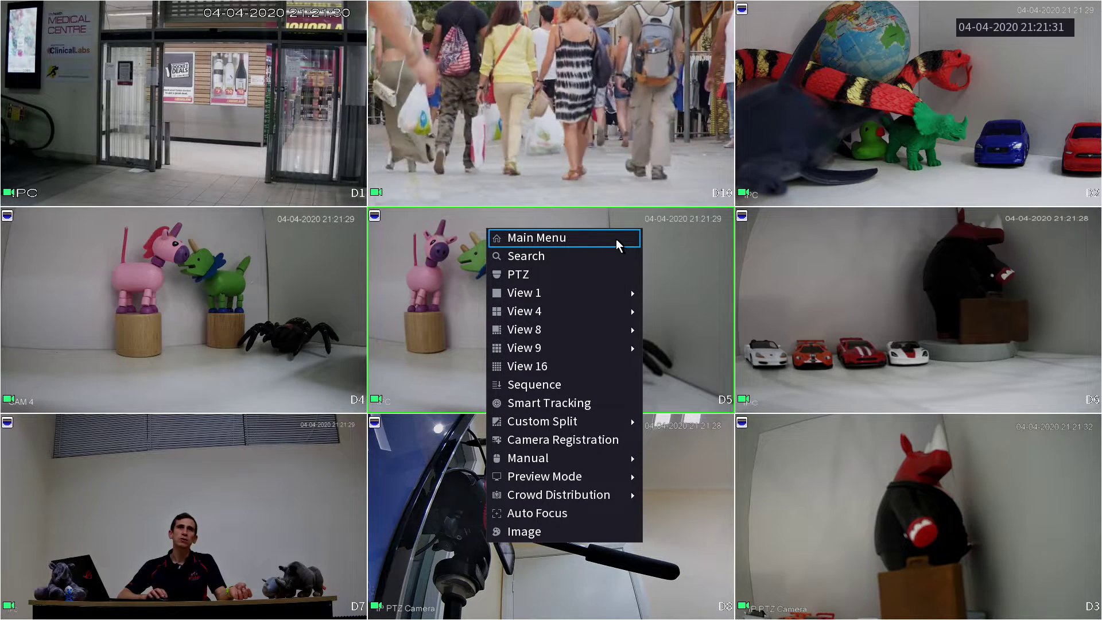
{"action": "left_click", "coordinate": [618, 244]}
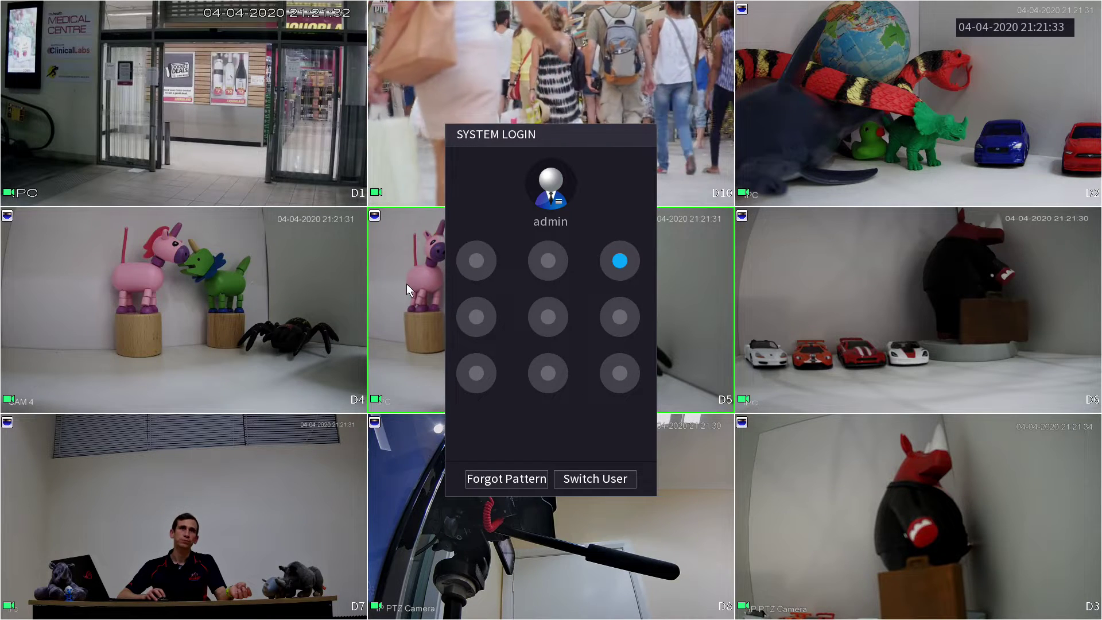
{"action": "mouse_move", "coordinate": [476, 260]}
{"action": "left_mouse_down"}
{"action": "mouse_move", "coordinate": [455, 315]}
{"action": "mouse_move", "coordinate": [464, 356]}
{"action": "mouse_move", "coordinate": [548, 370]}
{"action": "mouse_move", "coordinate": [624, 370]}
{"action": "mouse_move", "coordinate": [632, 274]}
{"action": "left_mouse_up"}
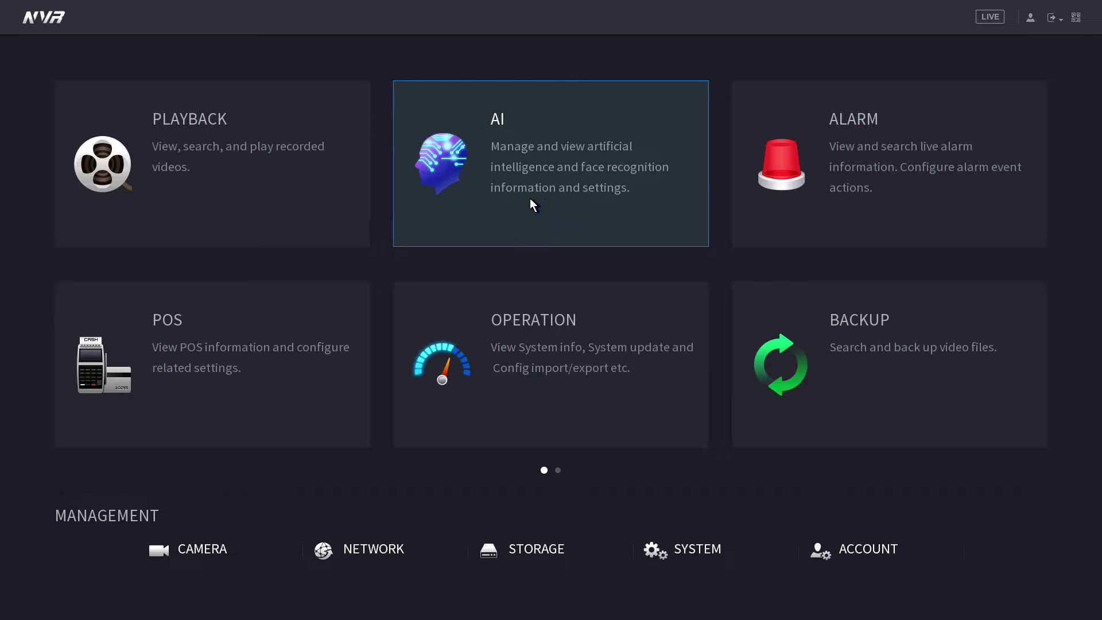
Open the AI section and look over the functions offered under Smart Search.
{"action": "left_click", "coordinate": [626, 220]}
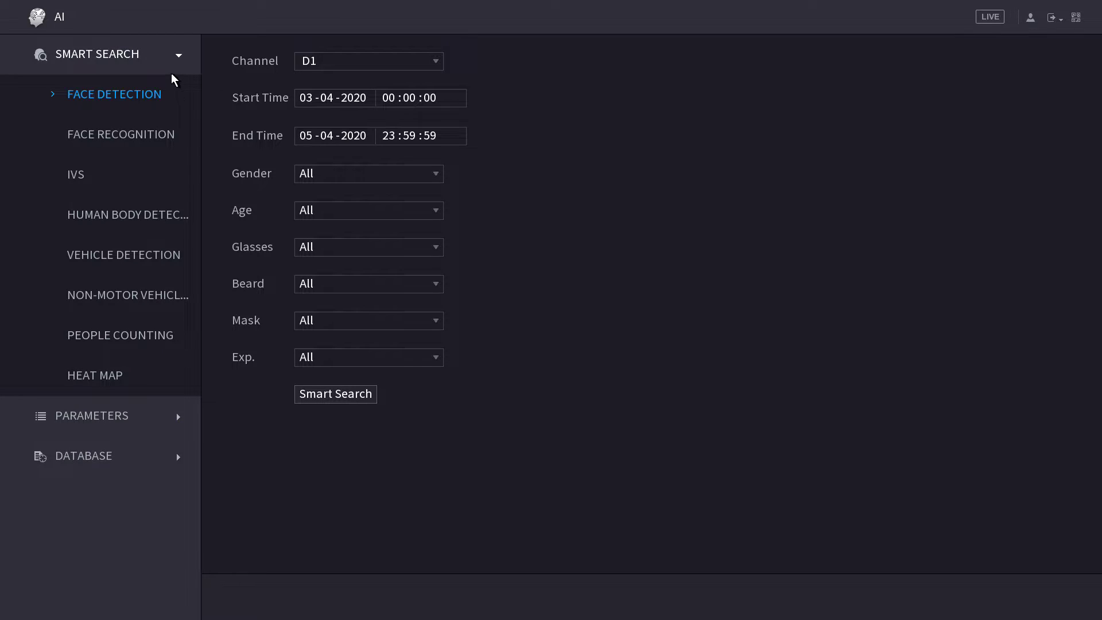
{"action": "left_click", "coordinate": [171, 58]}
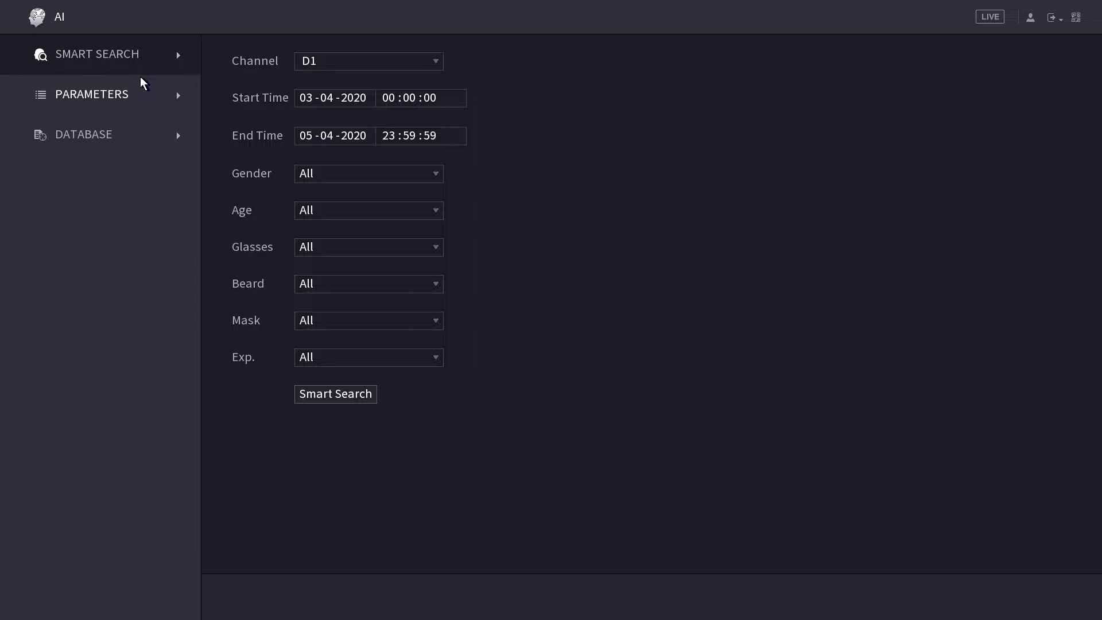
{"action": "left_click", "coordinate": [152, 67]}
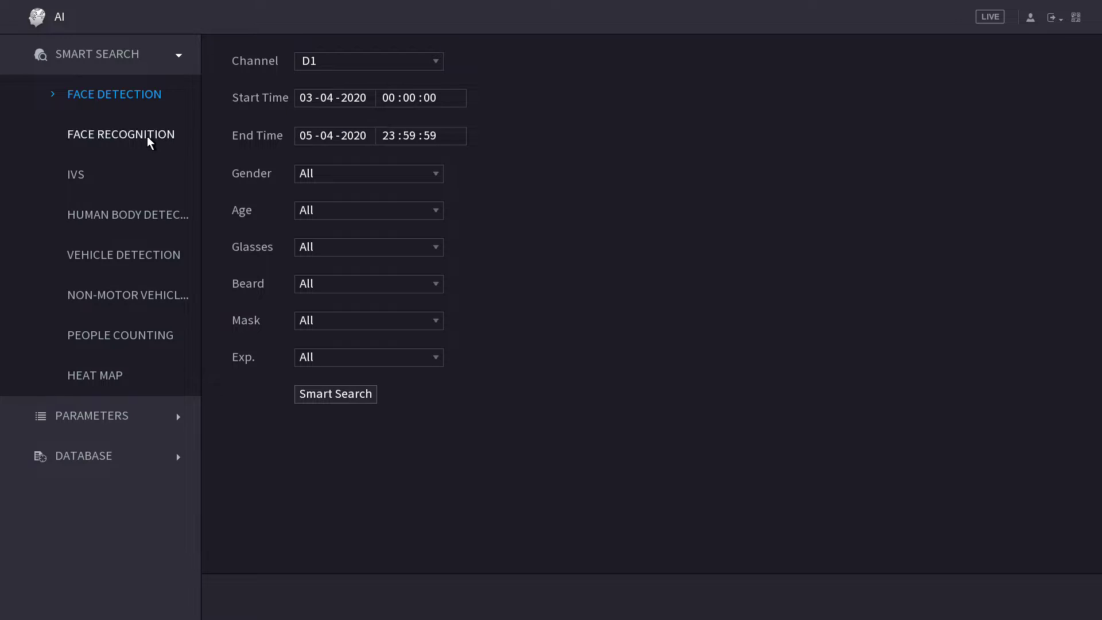
{"action": "left_click", "coordinate": [113, 59]}
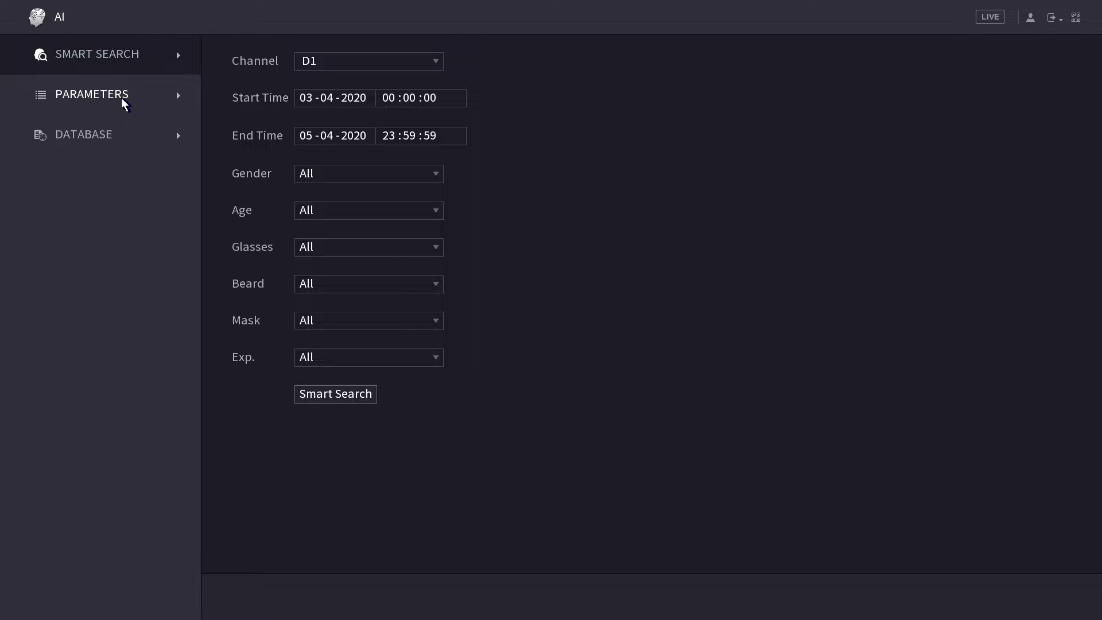
Select the face detection smart plan for channel D7 in the AI parameters and return to the live view.
{"action": "left_click", "coordinate": [122, 97]}
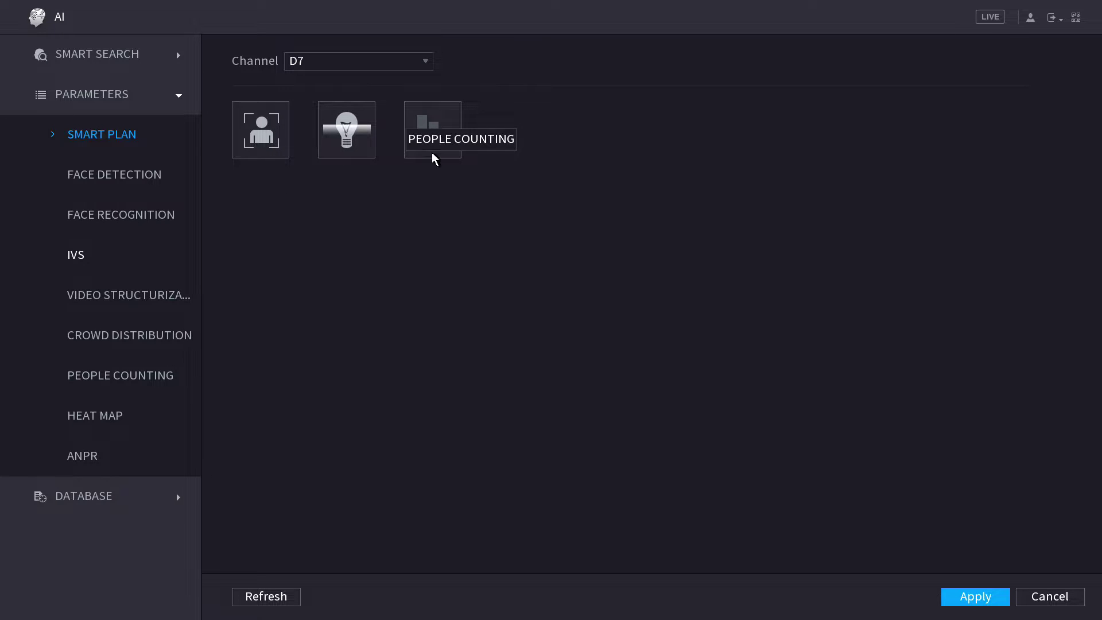
{"action": "left_click", "coordinate": [259, 145]}
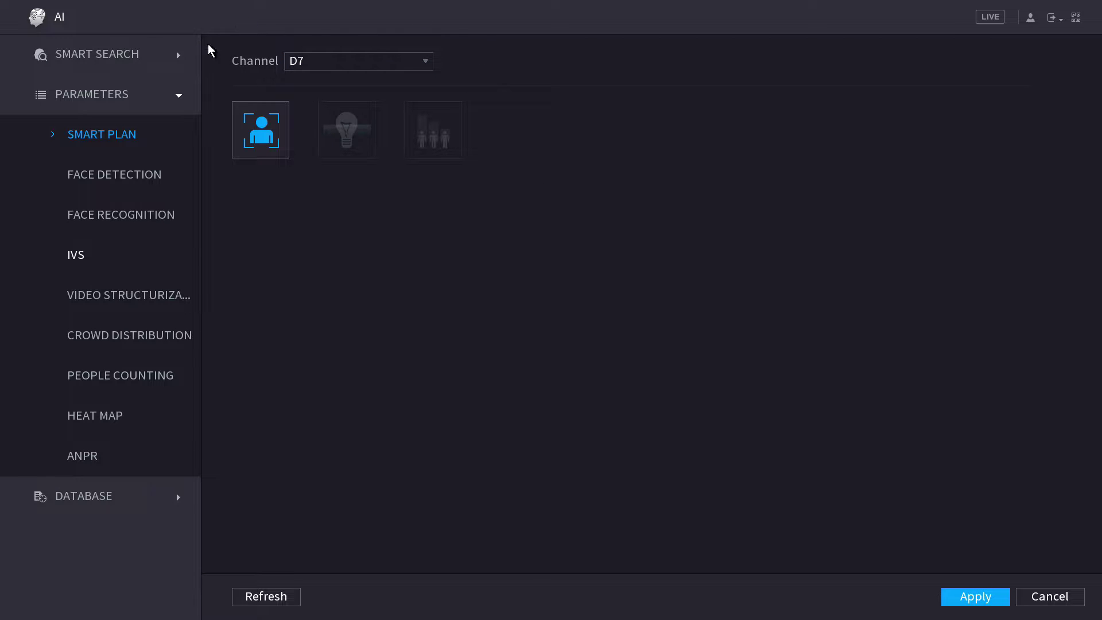
{"action": "right_click", "coordinate": [583, 68]}
{"action": "right_click", "coordinate": [583, 68]}
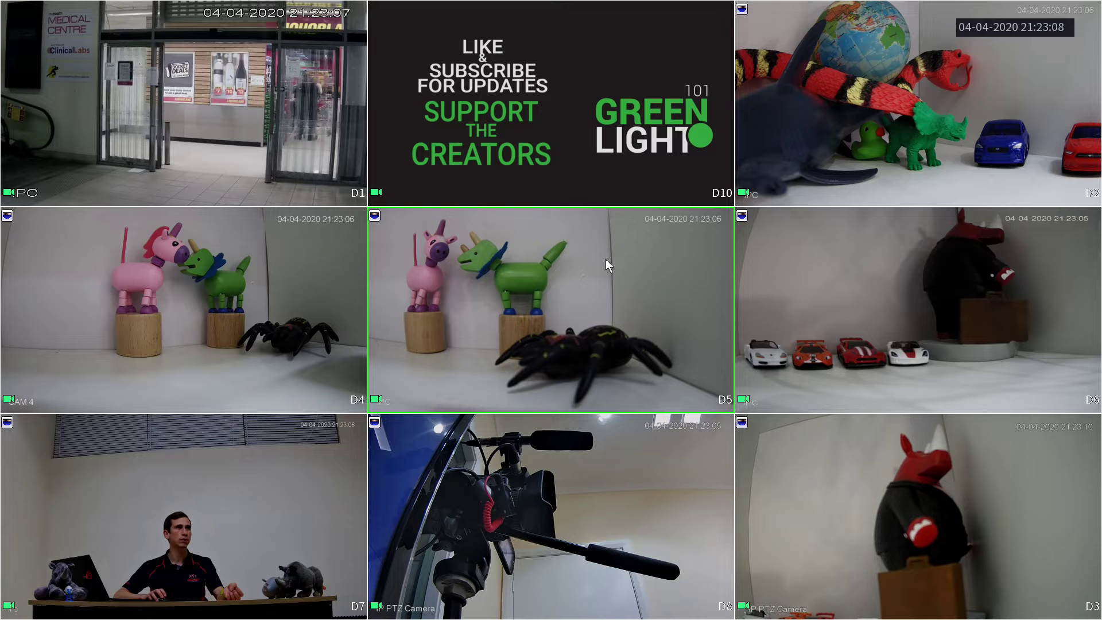
Show camera D7 full screen in the live view and open the AI face detection parameters.
{"action": "double_click", "coordinate": [194, 518]}
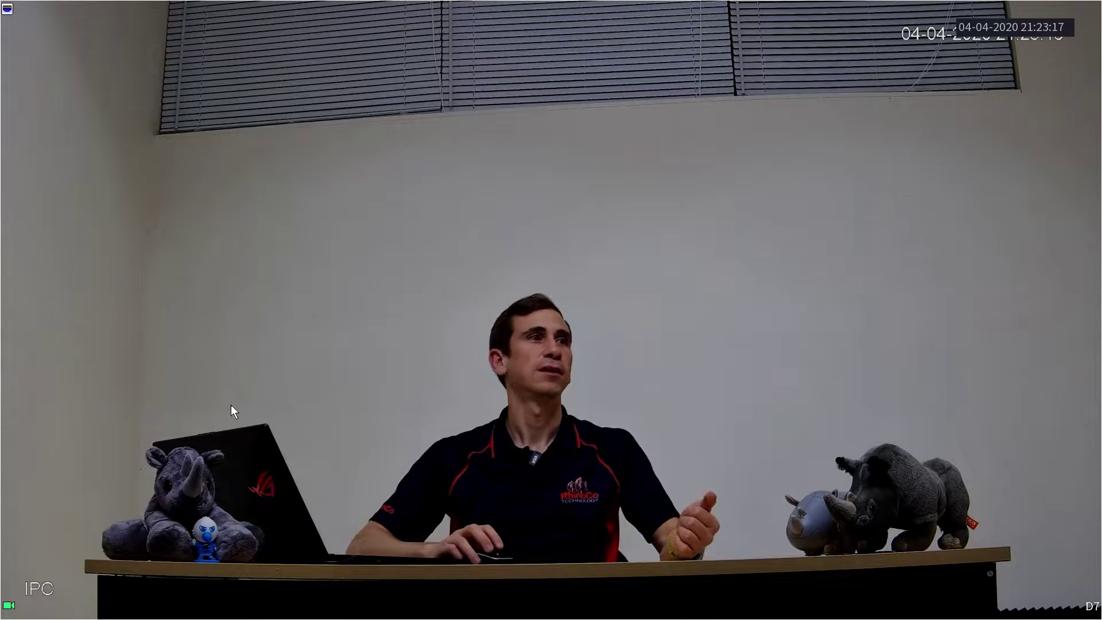
{"action": "right_click", "coordinate": [253, 268]}
{"action": "left_click", "coordinate": [339, 277]}
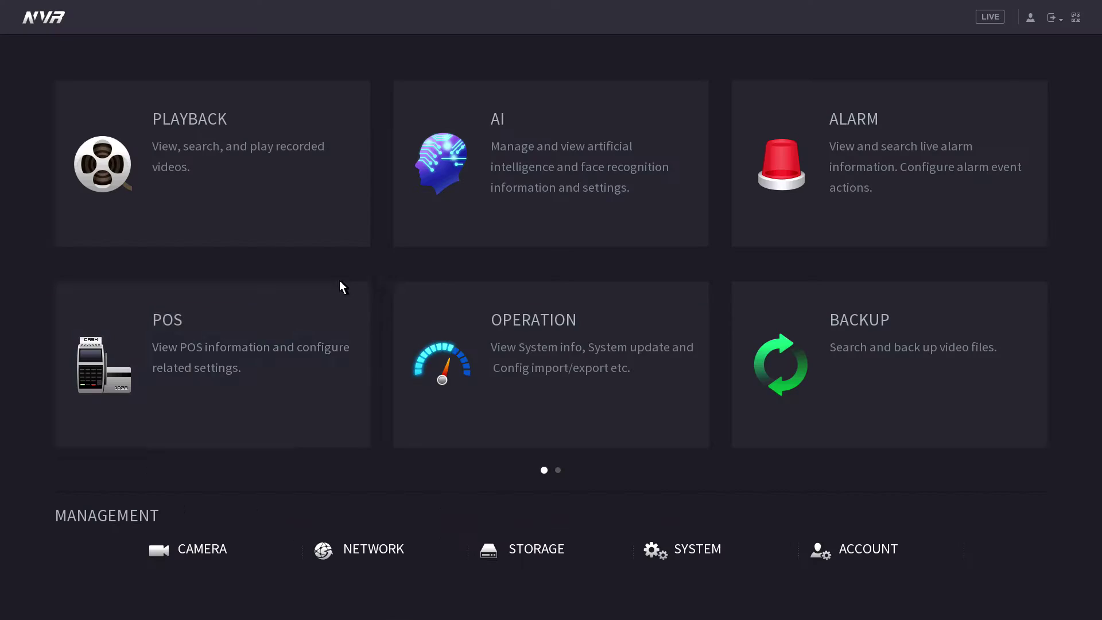
{"action": "left_click", "coordinate": [577, 198]}
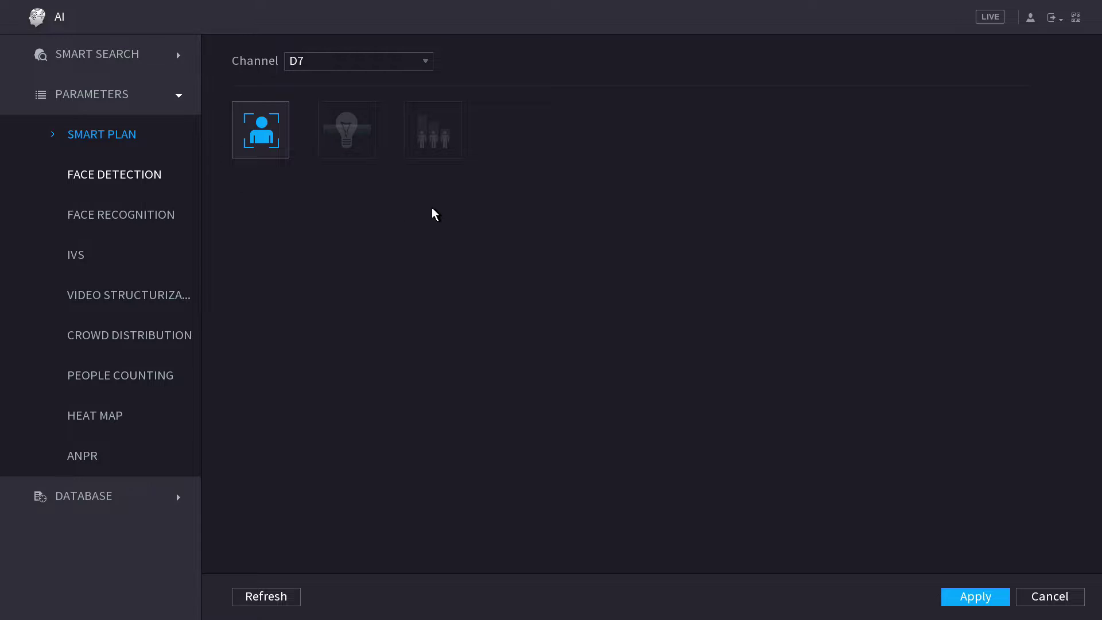
{"action": "left_click", "coordinate": [124, 171]}
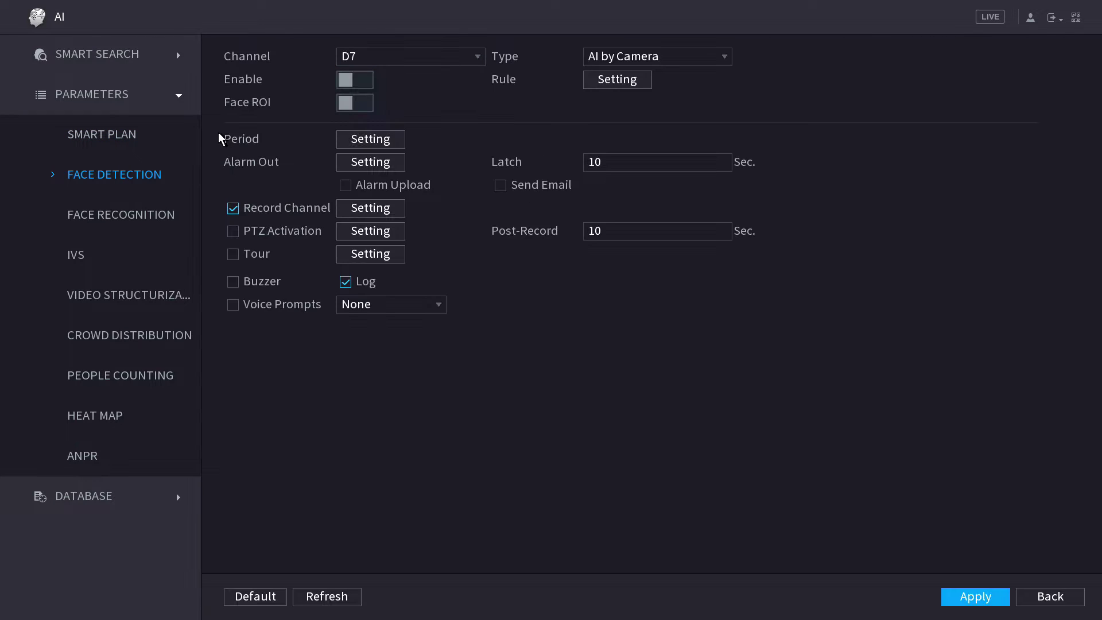
Enable face detection for channel D7.
{"action": "left_click", "coordinate": [446, 57]}
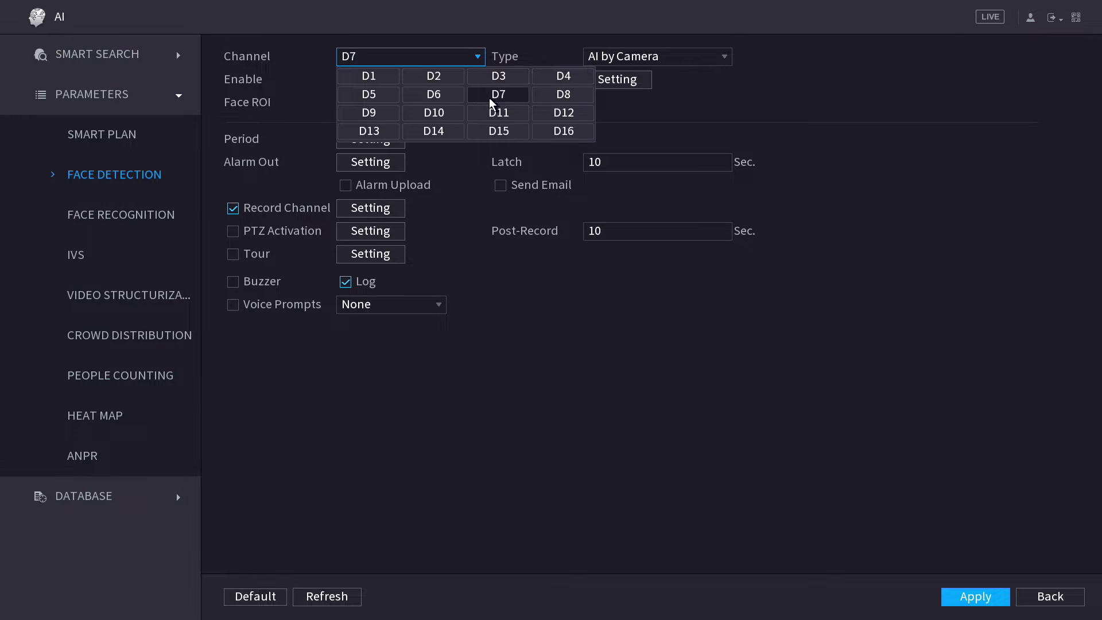
{"action": "left_click", "coordinate": [714, 108]}
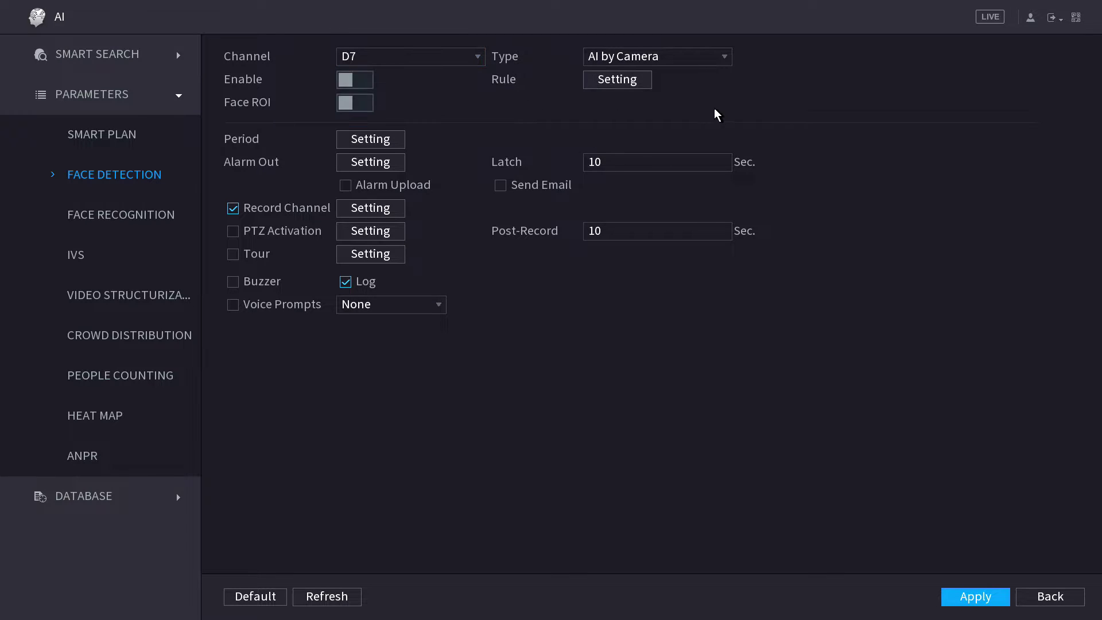
{"action": "left_click", "coordinate": [363, 79]}
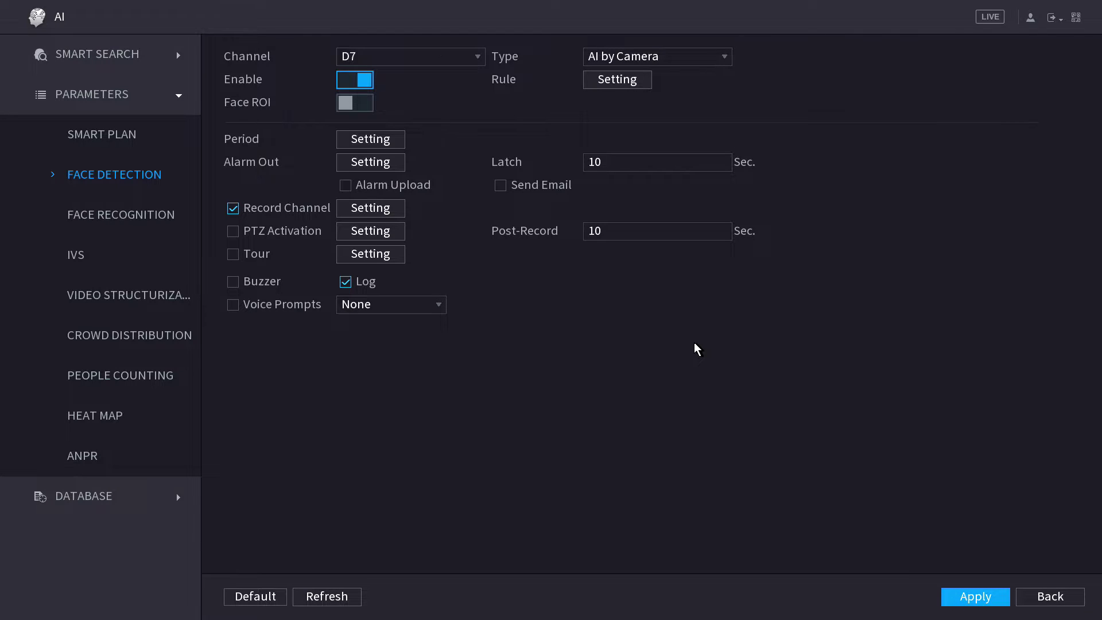
Choose AI by Camera as the face detection type, apply the settings and return to the live view of D7.
{"action": "left_click", "coordinate": [703, 57]}
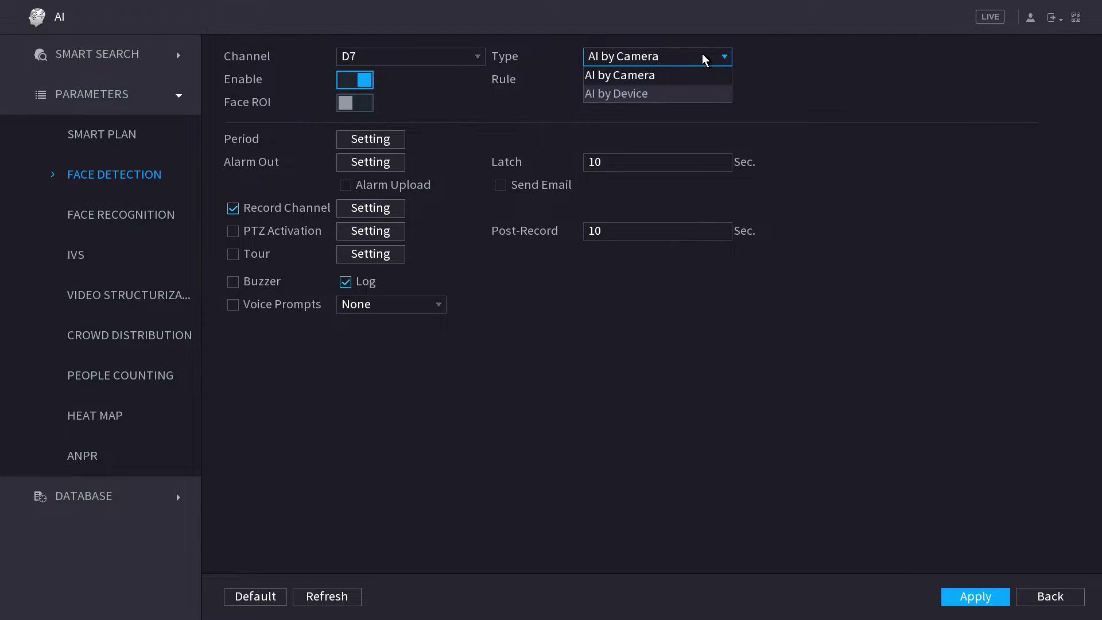
{"action": "left_click", "coordinate": [565, 43]}
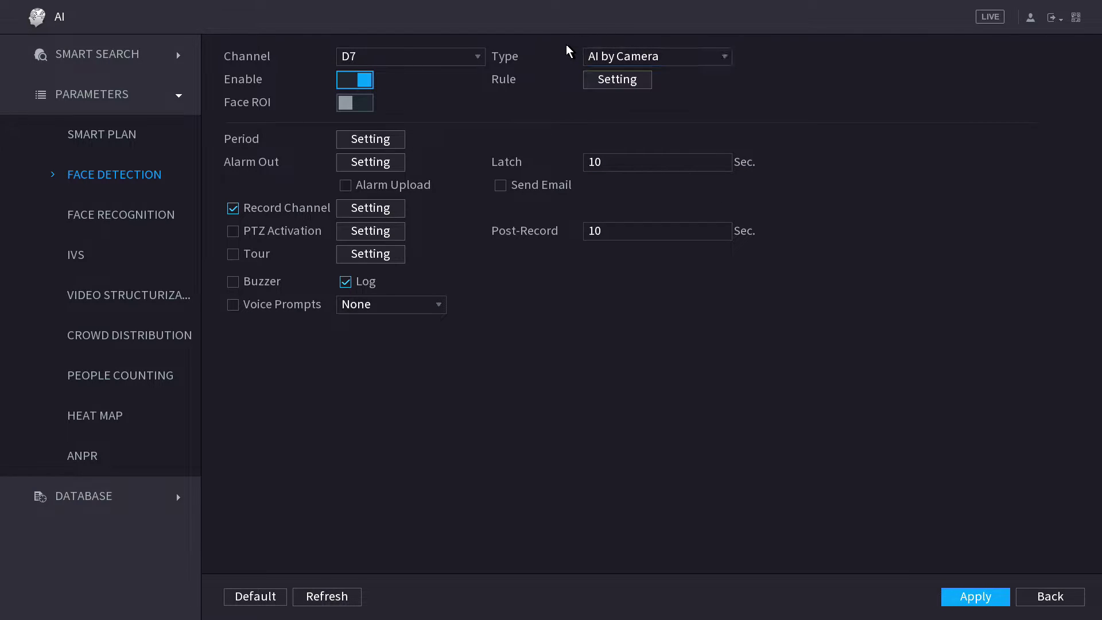
{"action": "left_click", "coordinate": [653, 56]}
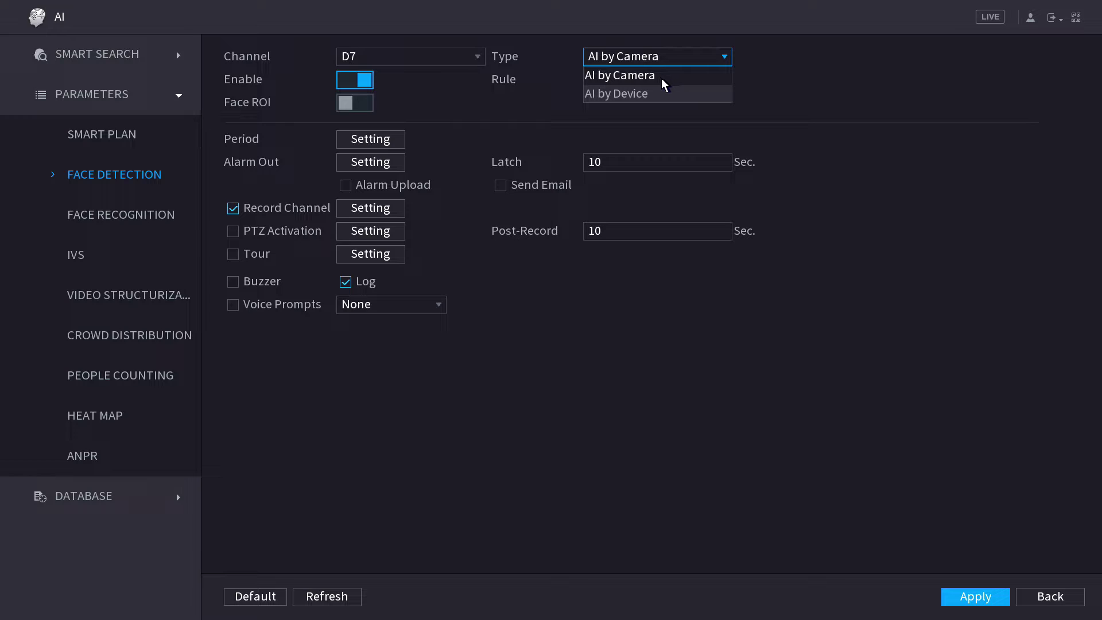
{"action": "left_click", "coordinate": [661, 78]}
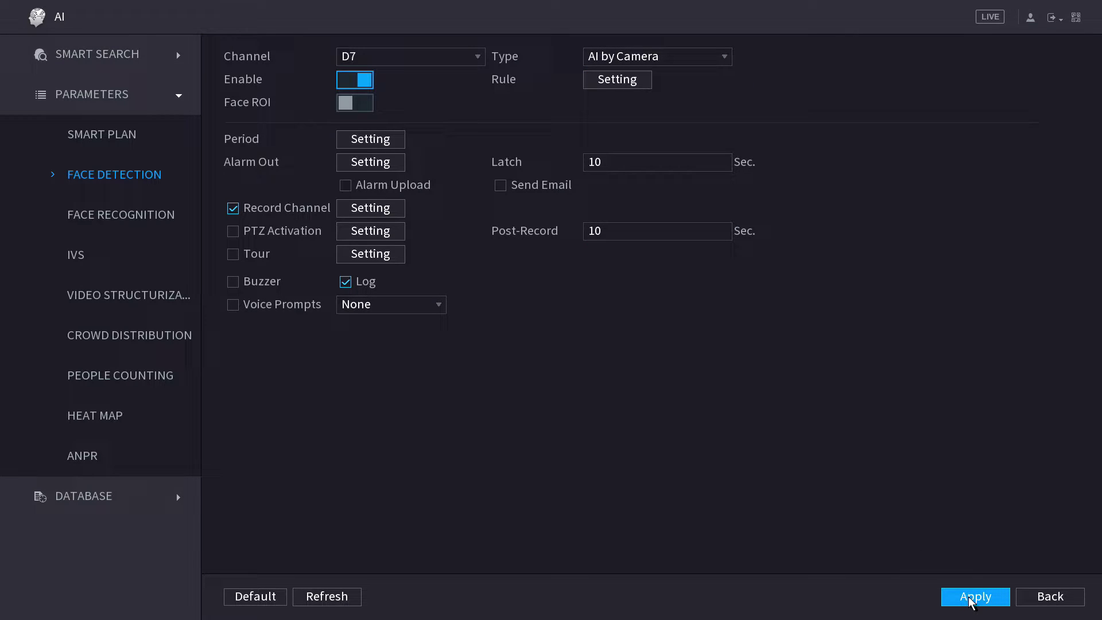
{"action": "right_click", "coordinate": [694, 391]}
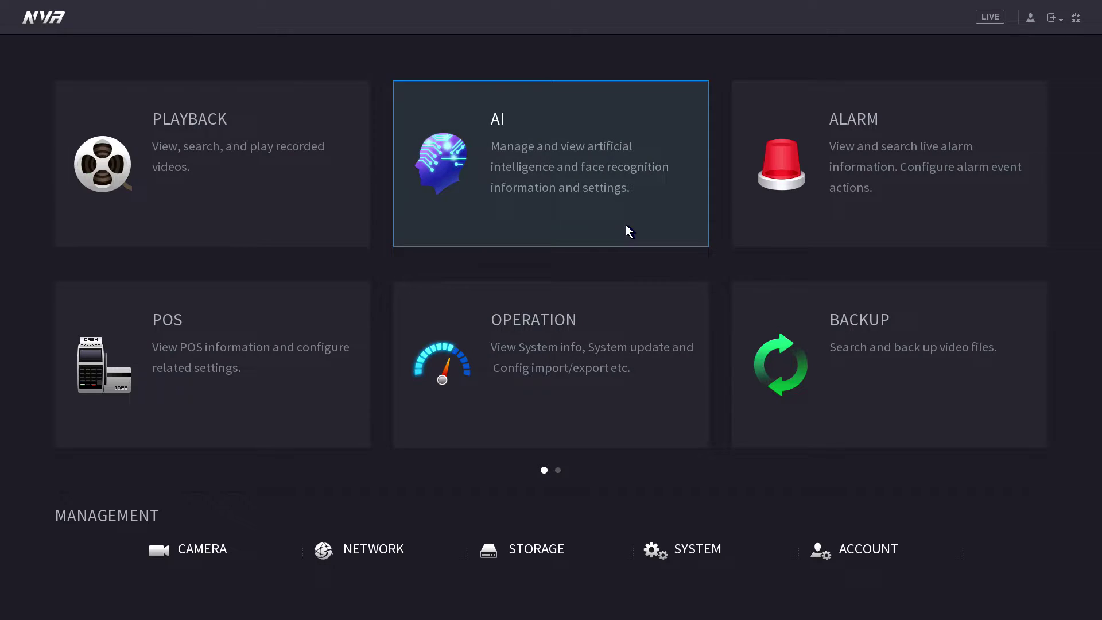
{"action": "right_click", "coordinate": [518, 257]}
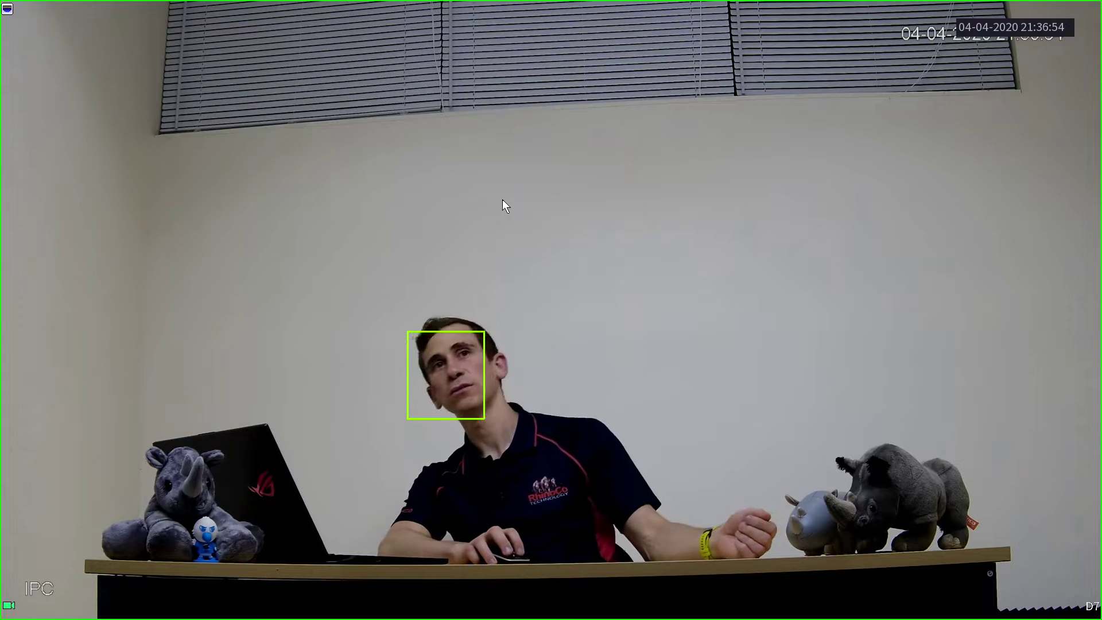
Switch the live view of channel D7 to the AI Mode preview.
{"action": "right_click", "coordinate": [504, 174]}
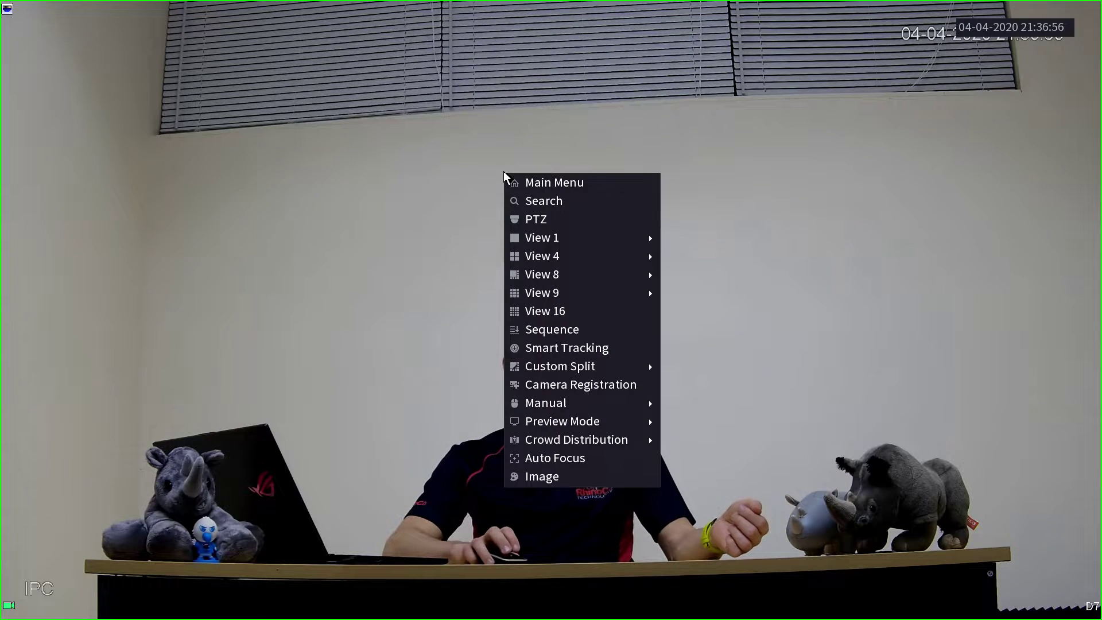
{"action": "mouse_move", "coordinate": [604, 438]}
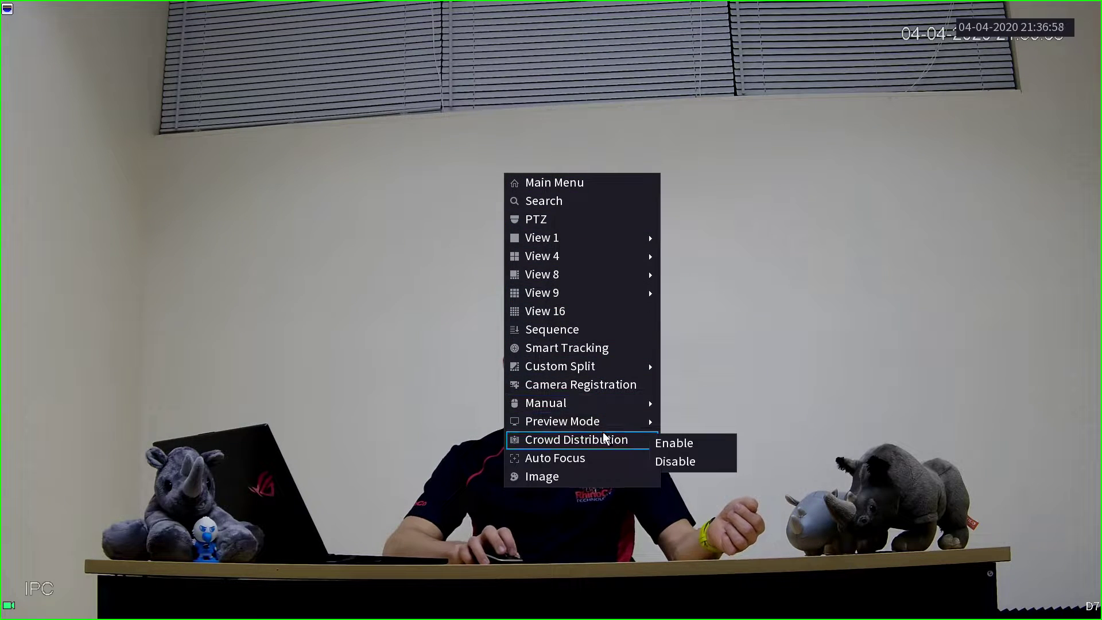
{"action": "mouse_move", "coordinate": [644, 427]}
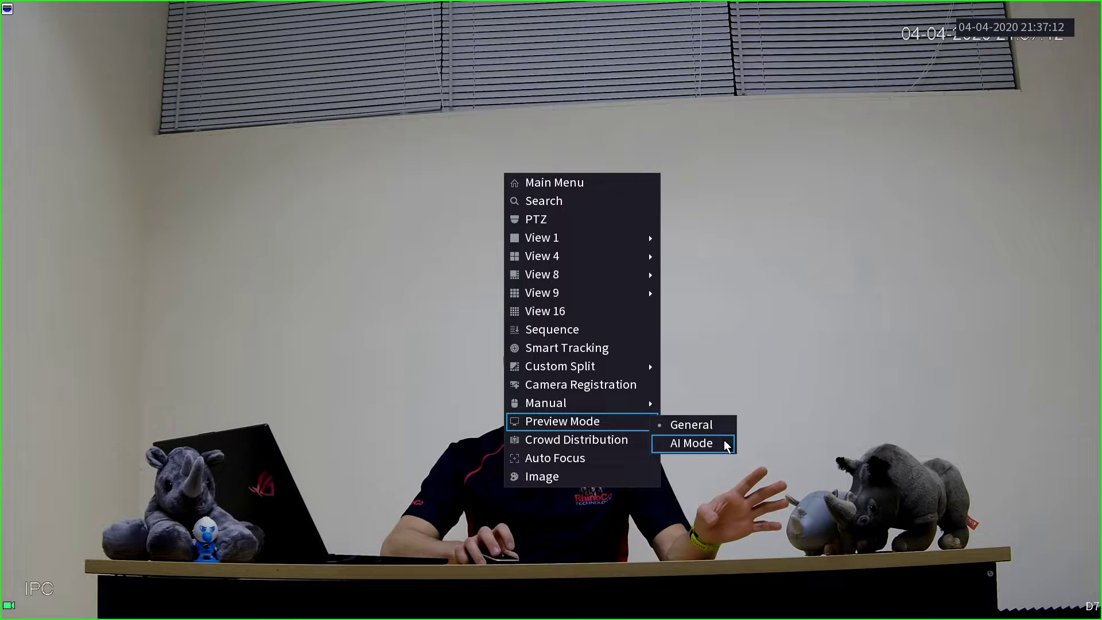
{"action": "left_click", "coordinate": [727, 444]}
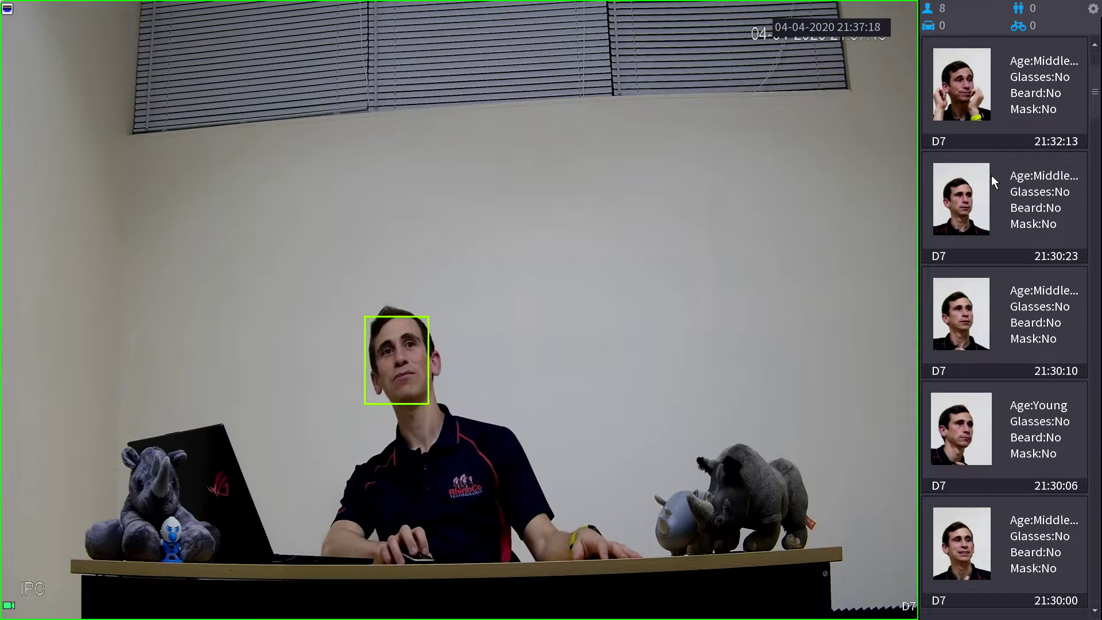
Play back the recorded clip of the face captured on D7 at 21:30:23 and return to the live view.
{"action": "double_click", "coordinate": [961, 196]}
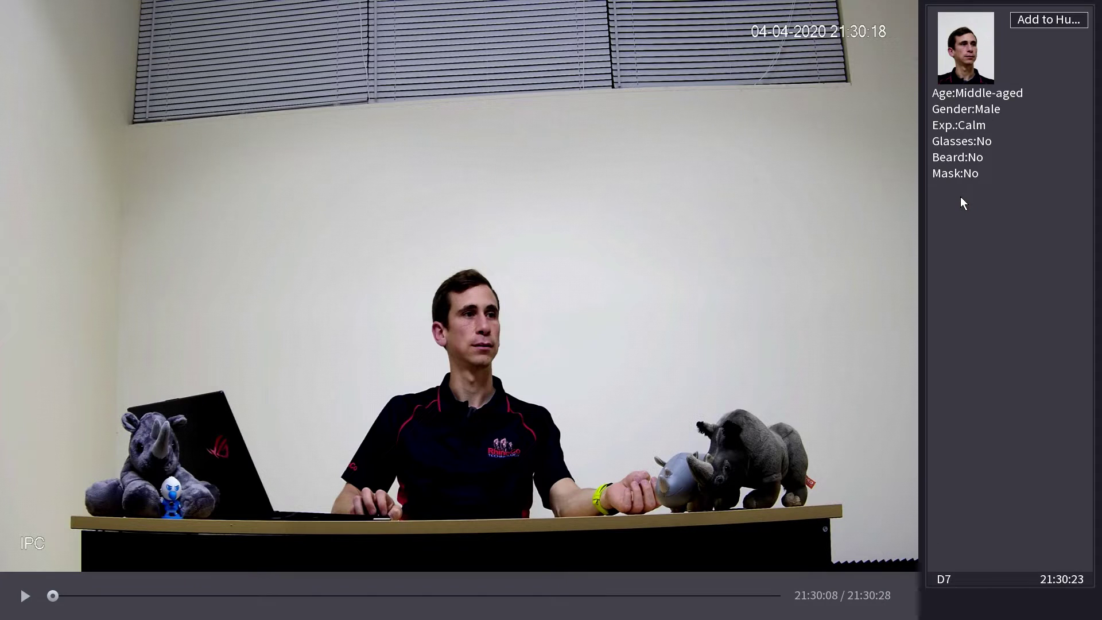
{"action": "left_click", "coordinate": [25, 597]}
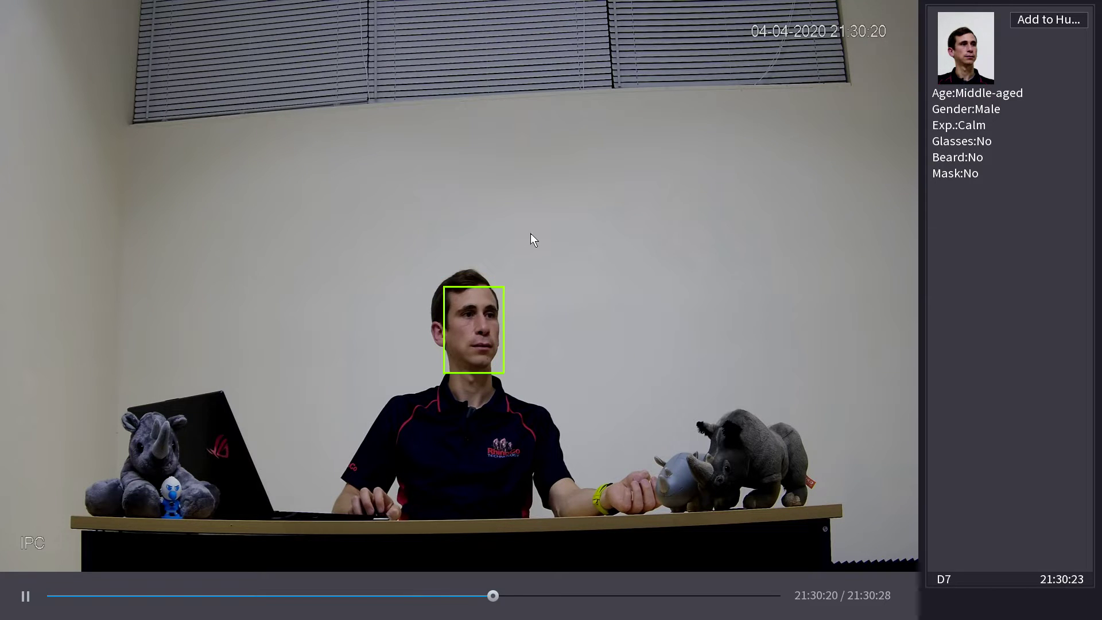
{"action": "right_click", "coordinate": [585, 167]}
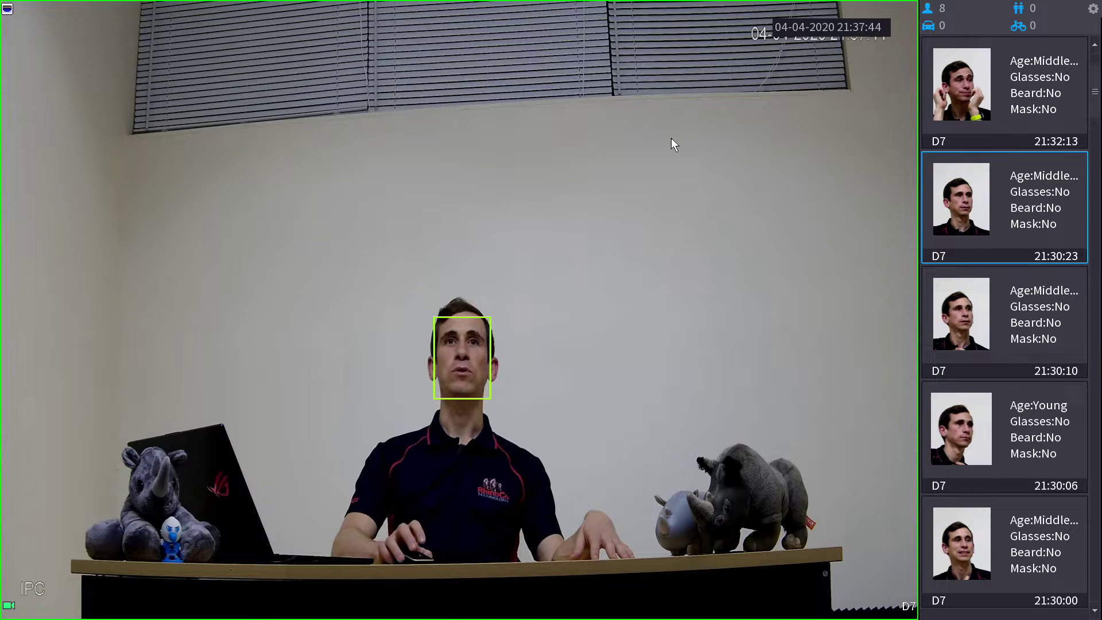